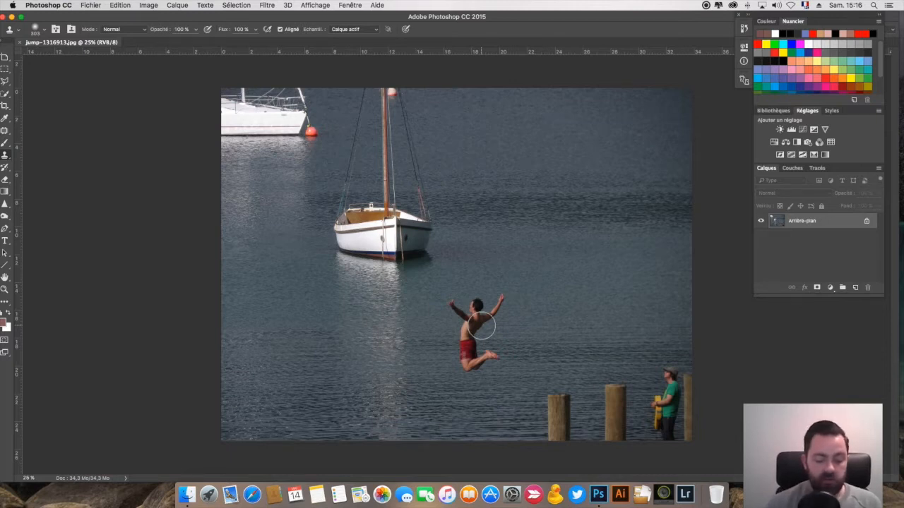
# - Duplicate the Arrière-plan layer and activate the Clone Stamp tool for retouching the jumping man
pyautogui.press('super+j')
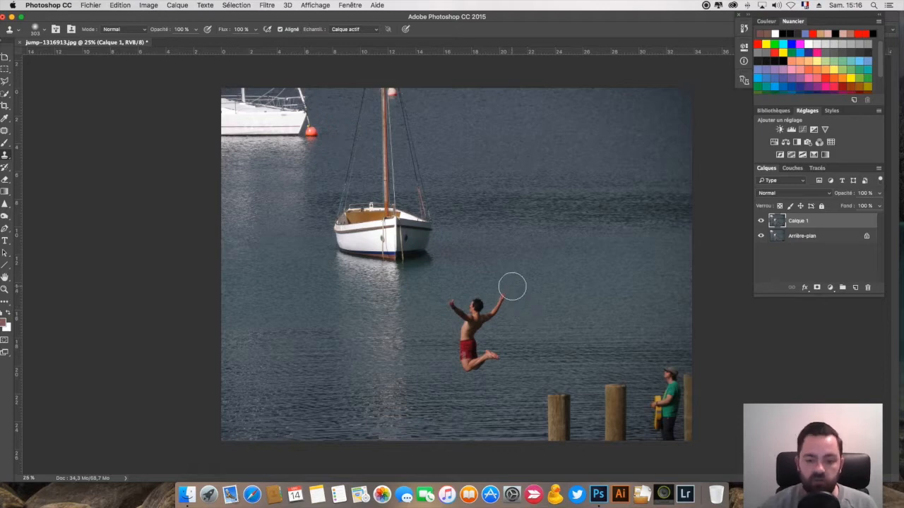
pyautogui.press('z')
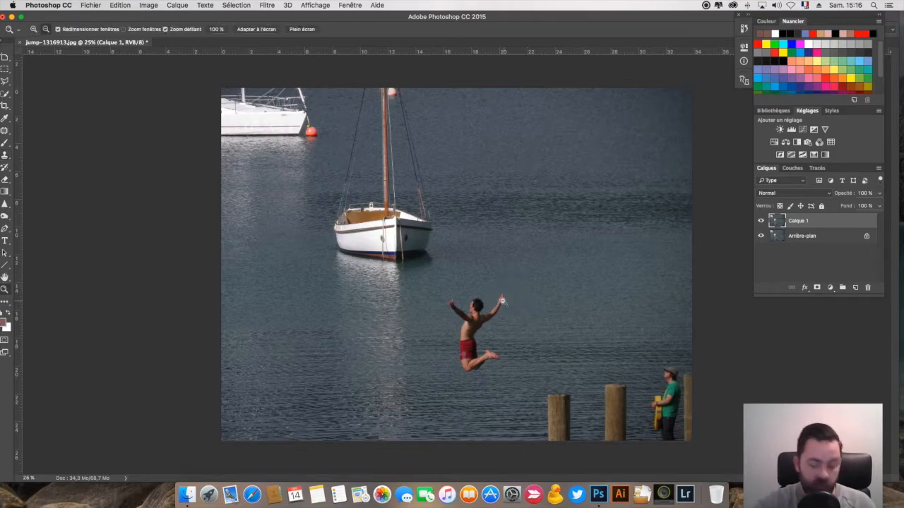
pyautogui.click(501, 302)
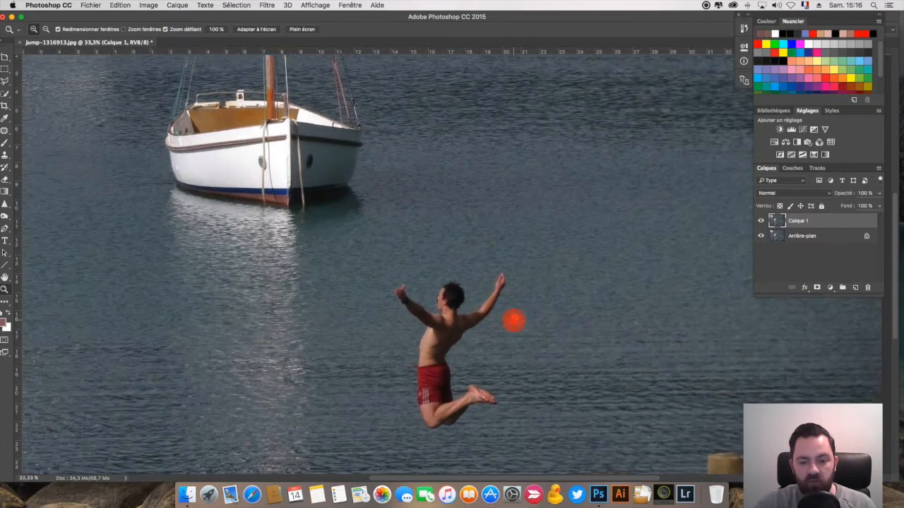
pyautogui.click(514, 320)
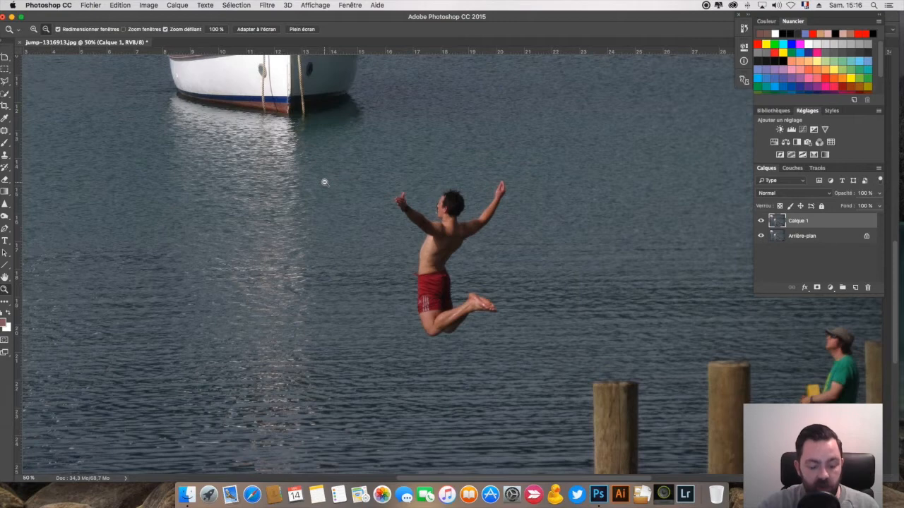
pyautogui.press('s')
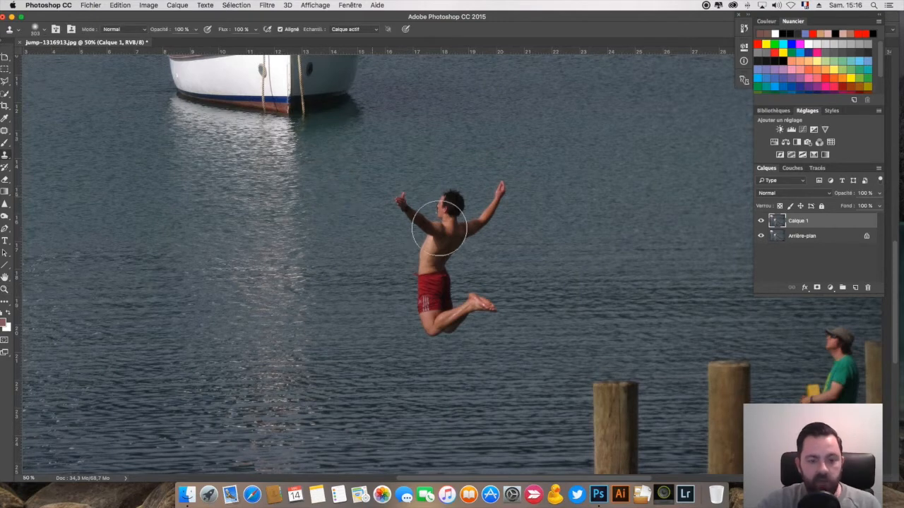
# - Clone nearby rippled water over the jumping man's knees and lower legs
pyautogui.keyDown('alt'); pyautogui.click(682, 299); pyautogui.keyUp('alt')
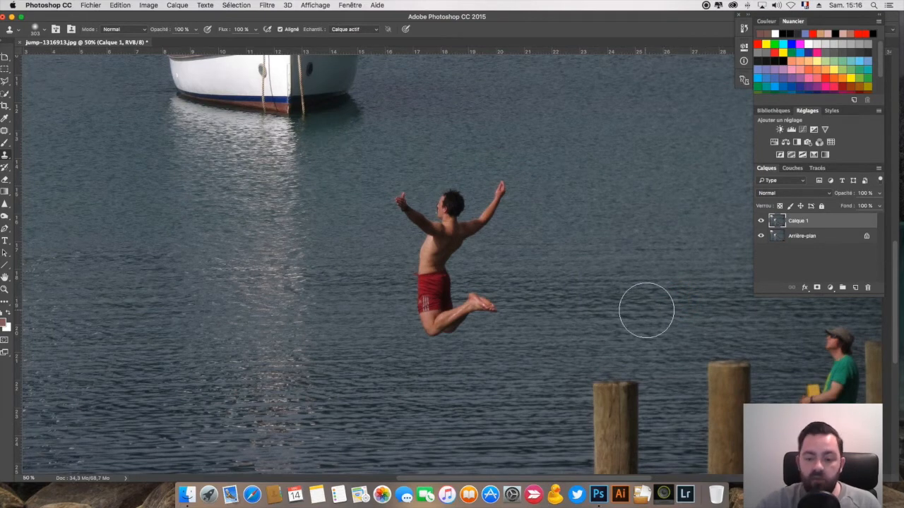
pyautogui.moveTo(460, 319); pyautogui.dragTo(443, 322)
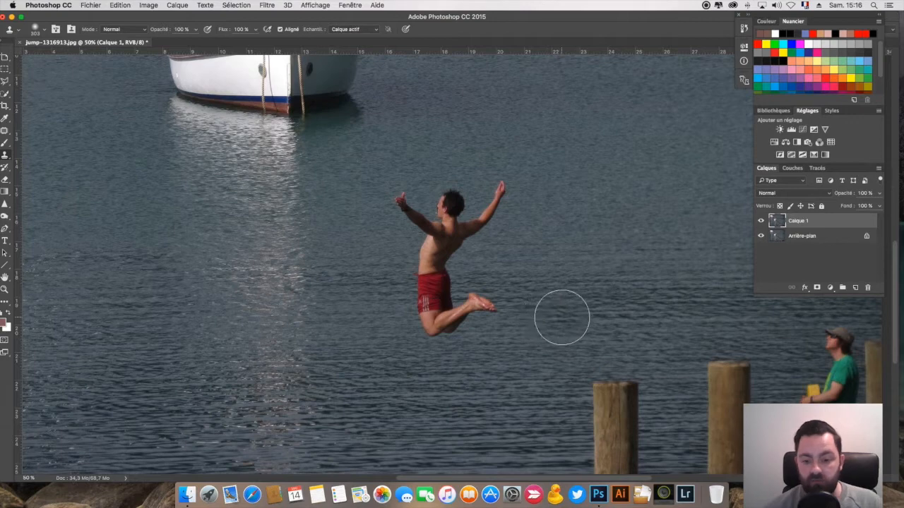
pyautogui.keyDown('alt'); pyautogui.click(615, 318); pyautogui.keyUp('alt')
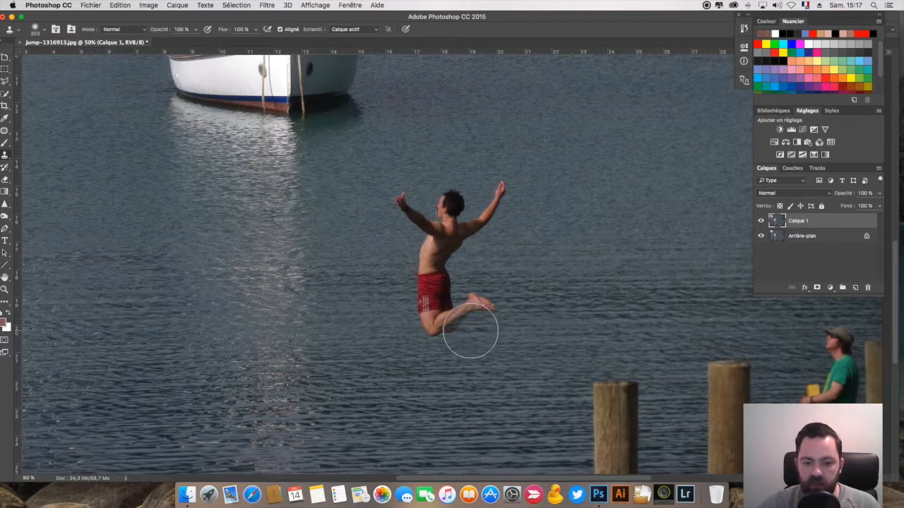
pyautogui.moveTo(447, 329); pyautogui.dragTo(459, 330)
pyautogui.click(431, 327)
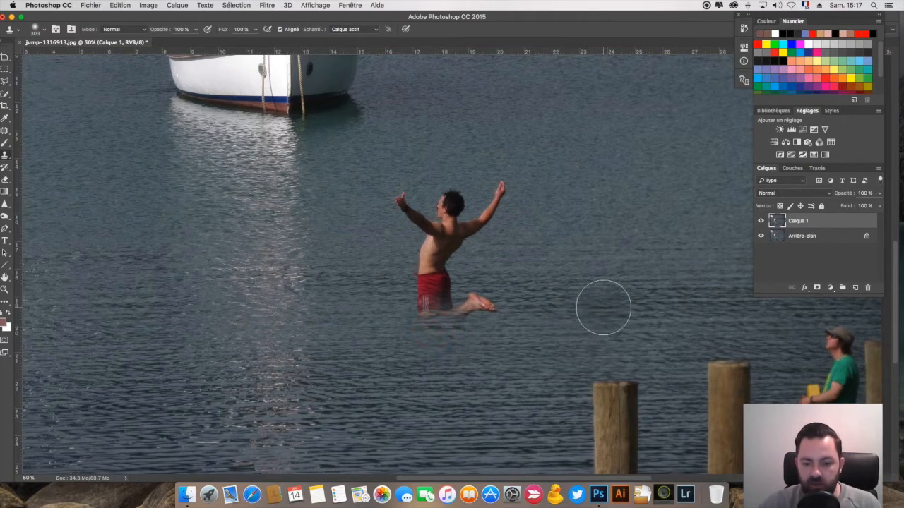
# - Clone water from the same wave level over the man's feet and the lower part of his red shorts
pyautogui.keyDown('alt'); pyautogui.click(623, 310); pyautogui.keyUp('alt')
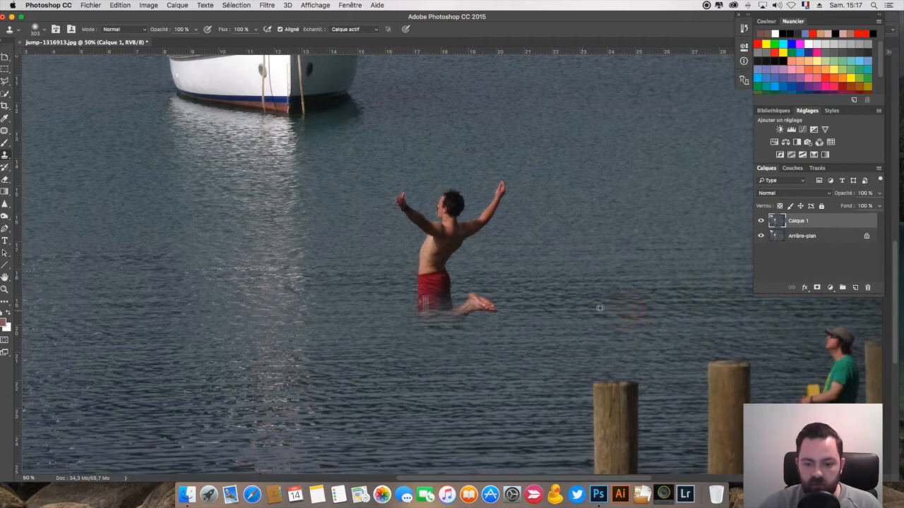
pyautogui.click(492, 305)
pyautogui.click(483, 304)
pyautogui.click(466, 306)
pyautogui.click(439, 308)
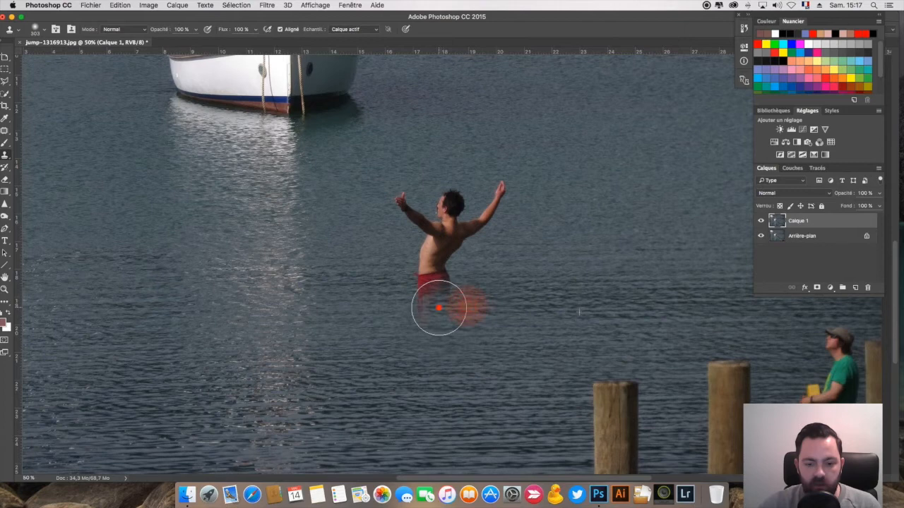
pyautogui.click(430, 309)
pyautogui.click(423, 310)
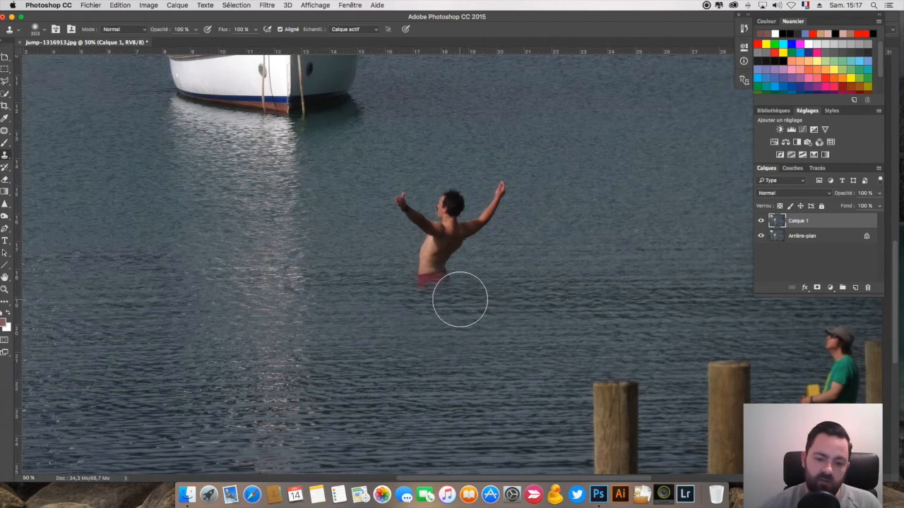
# - Clone matching water over the waistband of the red shorts and the man's bare torso
pyautogui.keyDown('alt'); pyautogui.click(530, 282); pyautogui.keyUp('alt')
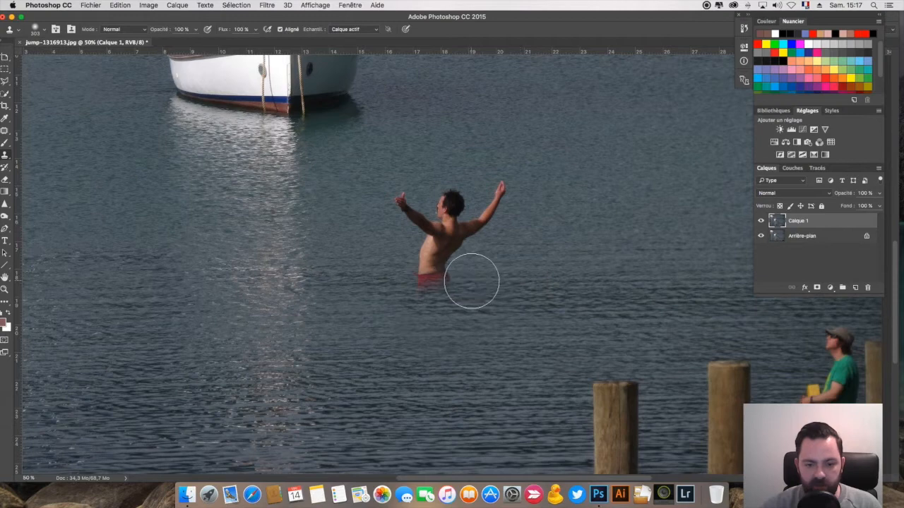
pyautogui.moveTo(454, 279); pyautogui.dragTo(423, 283)
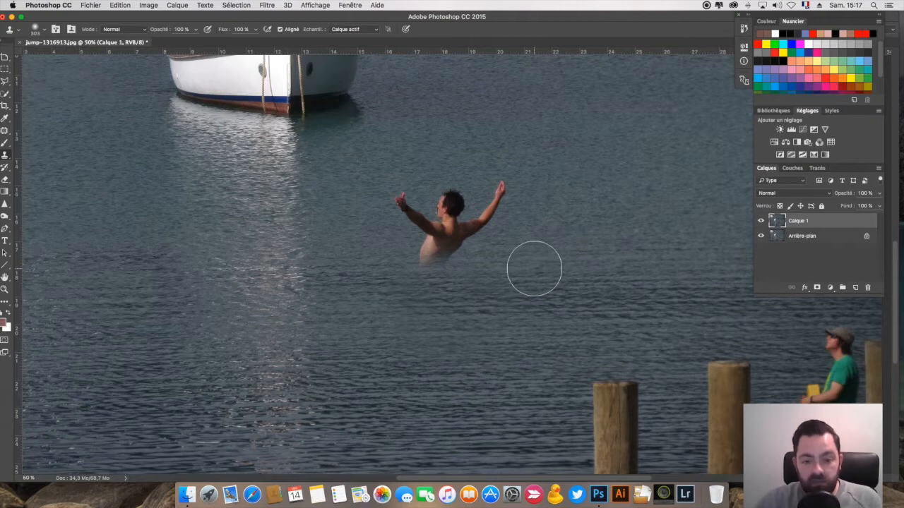
pyautogui.keyDown('alt'); pyautogui.click(535, 263); pyautogui.keyUp('alt')
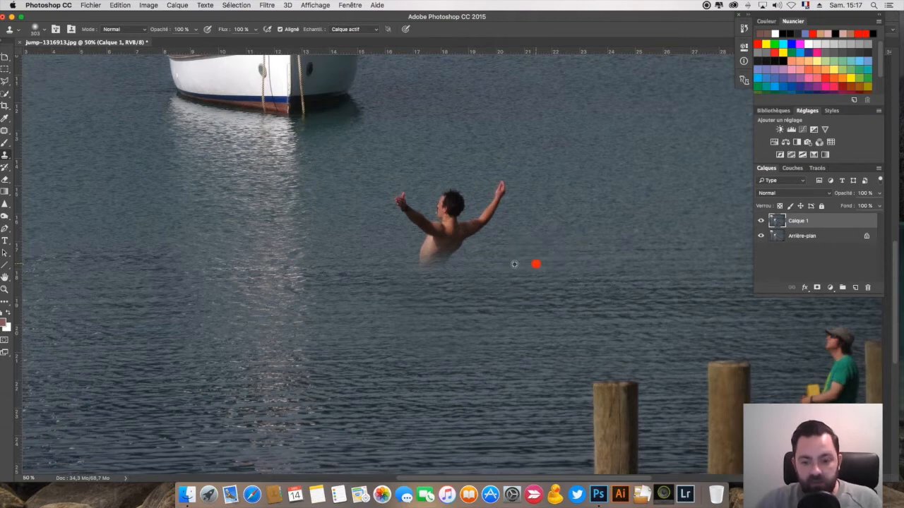
pyautogui.click(440, 264)
pyautogui.click(429, 262)
pyautogui.keyDown('alt'); pyautogui.click(538, 250); pyautogui.keyUp('alt')
pyautogui.moveTo(462, 253); pyautogui.dragTo(440, 252)
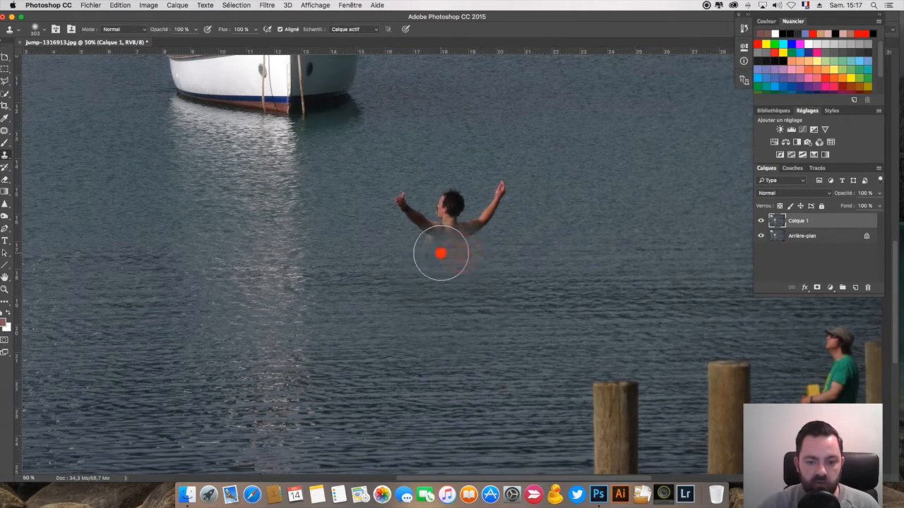
# - Clone water over the man's shoulders, neck and upper arms, resampling the source beside each area
pyautogui.keyDown('alt'); pyautogui.click(575, 242); pyautogui.keyUp('alt')
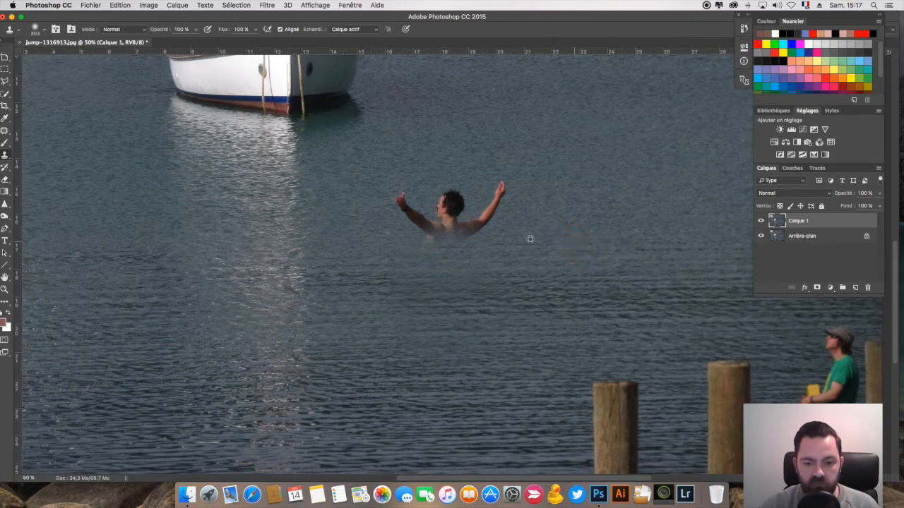
pyautogui.moveTo(462, 243); pyautogui.dragTo(444, 241)
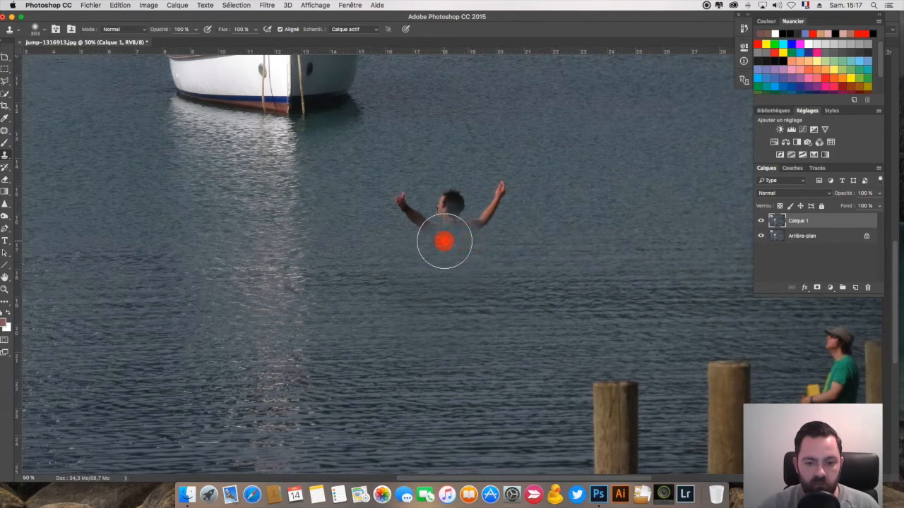
pyautogui.keyDown('alt'); pyautogui.click(542, 235); pyautogui.keyUp('alt')
pyautogui.click(480, 230)
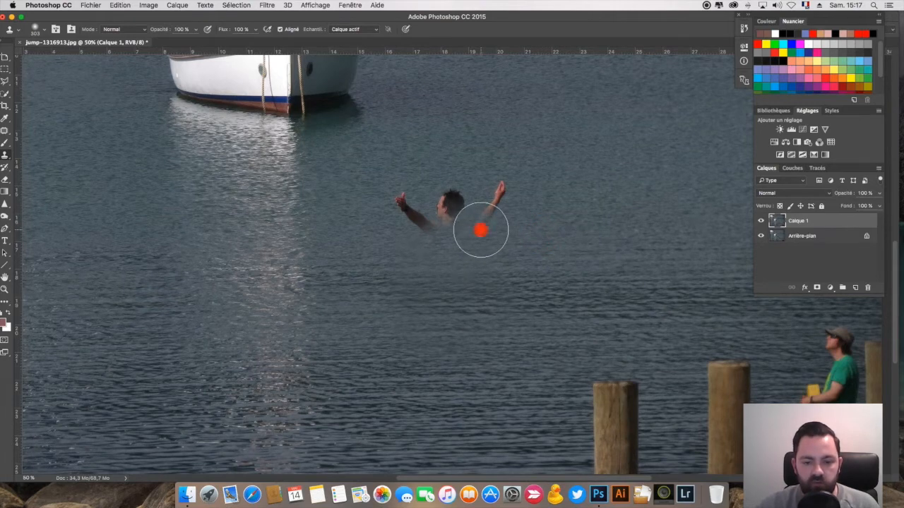
pyautogui.keyDown('alt'); pyautogui.click(521, 234); pyautogui.keyUp('alt')
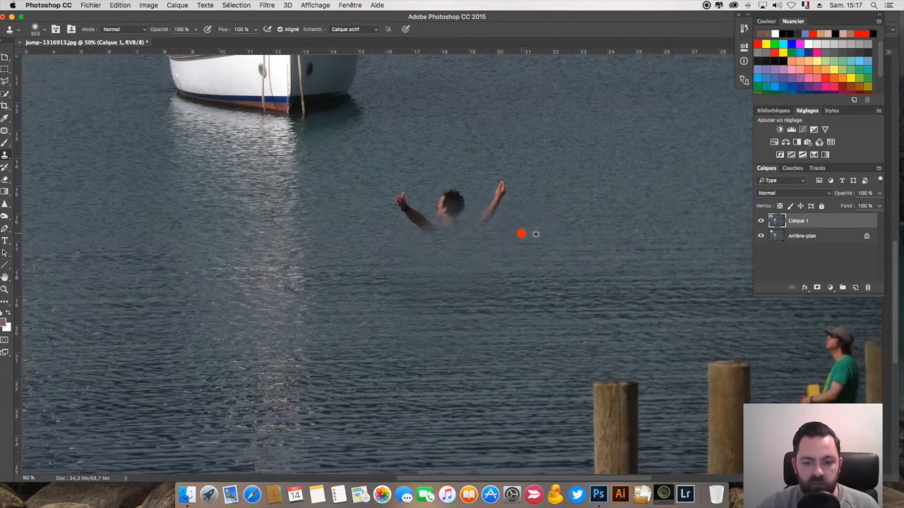
pyautogui.click(437, 229)
pyautogui.click(419, 234)
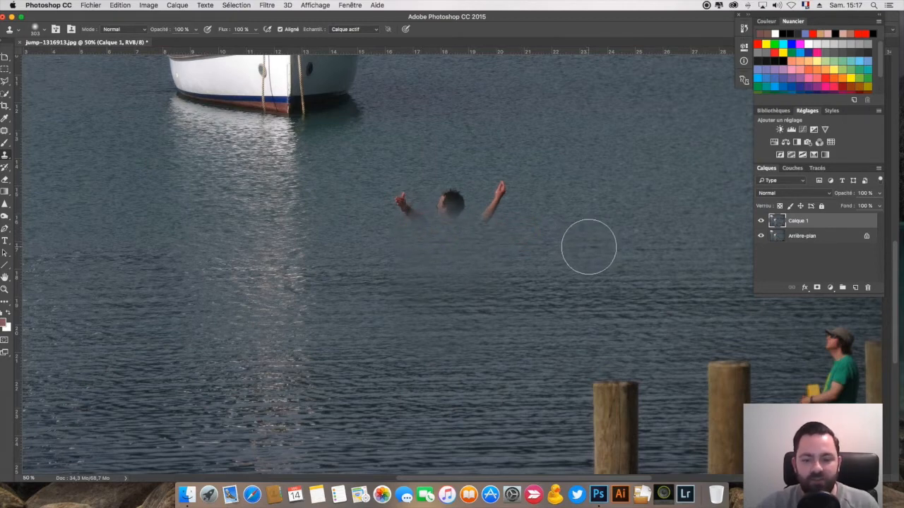
# - Clone water over the man's face and forearms, and cover his raised hand on the dock side
pyautogui.keyDown('alt'); pyautogui.click(543, 216); pyautogui.keyUp('alt')
pyautogui.click(489, 219)
pyautogui.moveTo(460, 214); pyautogui.dragTo(424, 219)
pyautogui.keyDown('alt'); pyautogui.click(559, 214); pyautogui.keyUp('alt')
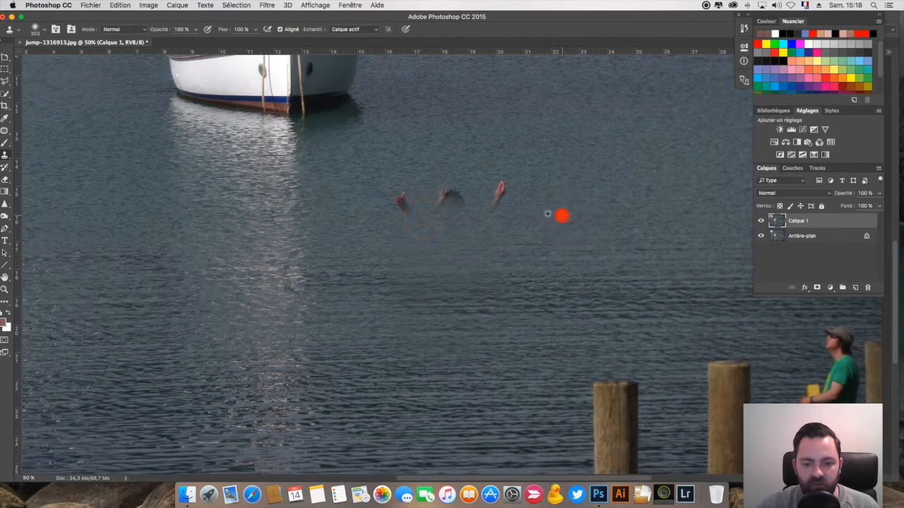
pyautogui.moveTo(502, 202); pyautogui.dragTo(505, 205)
pyautogui.keyDown('alt'); pyautogui.click(569, 201); pyautogui.keyUp('alt')
pyautogui.click(504, 194)
# - Clone water over the remaining head traces and the boat-side hand, and retouch the smudged patch there
pyautogui.keyDown('alt'); pyautogui.click(500, 199); pyautogui.keyUp('alt')
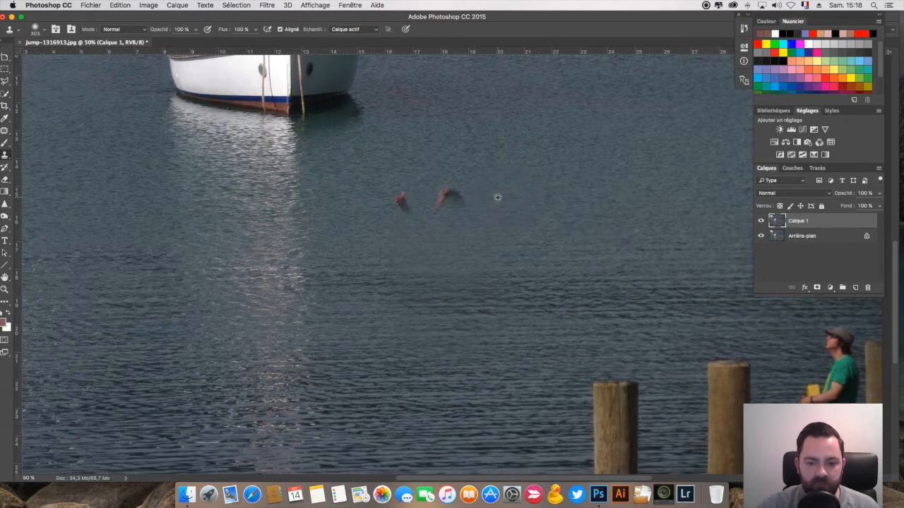
pyautogui.click(453, 198)
pyautogui.keyDown('alt'); pyautogui.click(497, 200); pyautogui.keyUp('alt')
pyautogui.click(437, 201)
pyautogui.keyDown('alt'); pyautogui.click(459, 203); pyautogui.keyUp('alt')
pyautogui.click(406, 203)
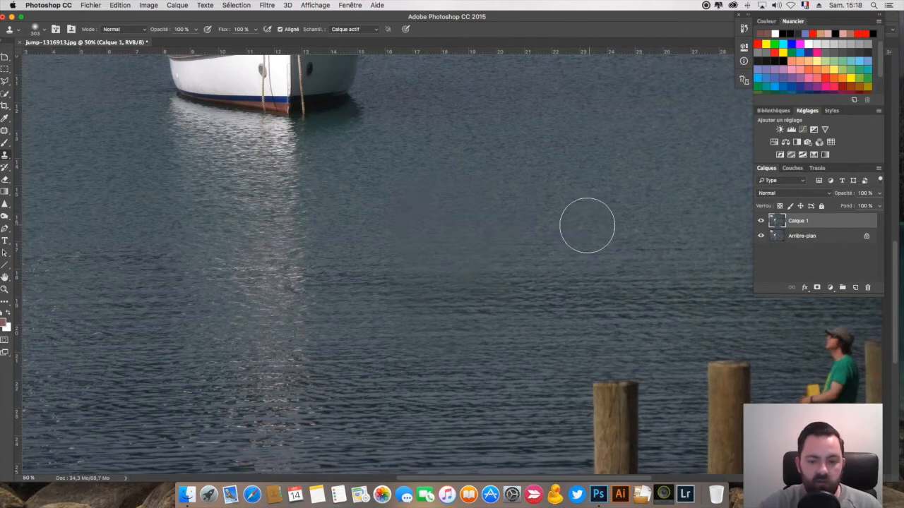
pyautogui.click(489, 216)
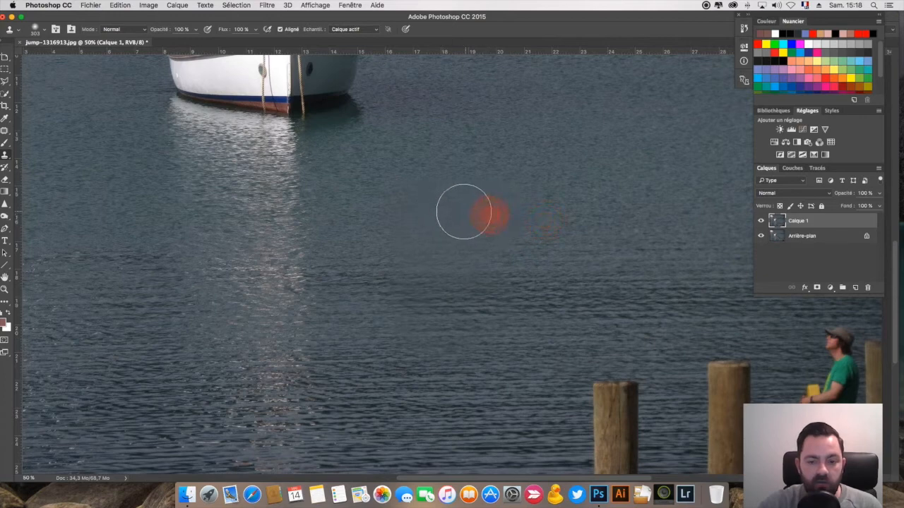
pyautogui.click(452, 215)
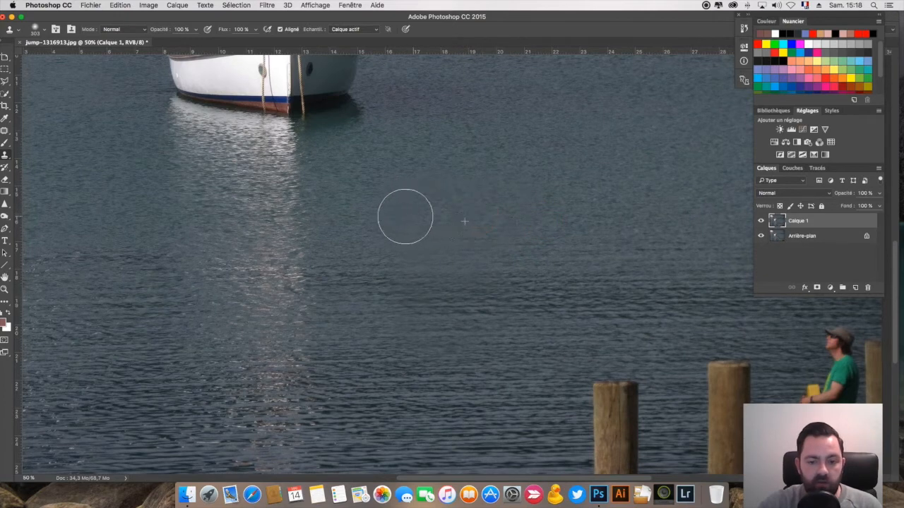
# - Compare the retouched water with the original photo by hiding and showing Calque 1
pyautogui.click(760, 222)
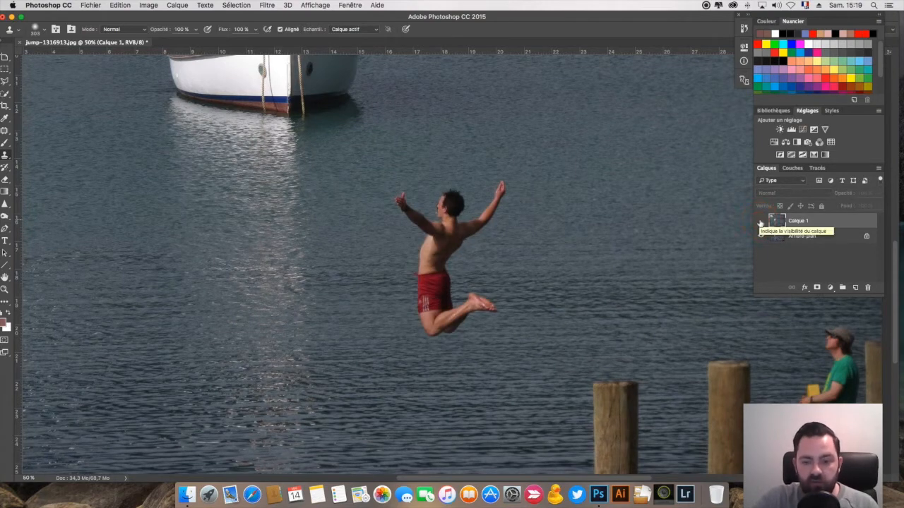
pyautogui.click(760, 222)
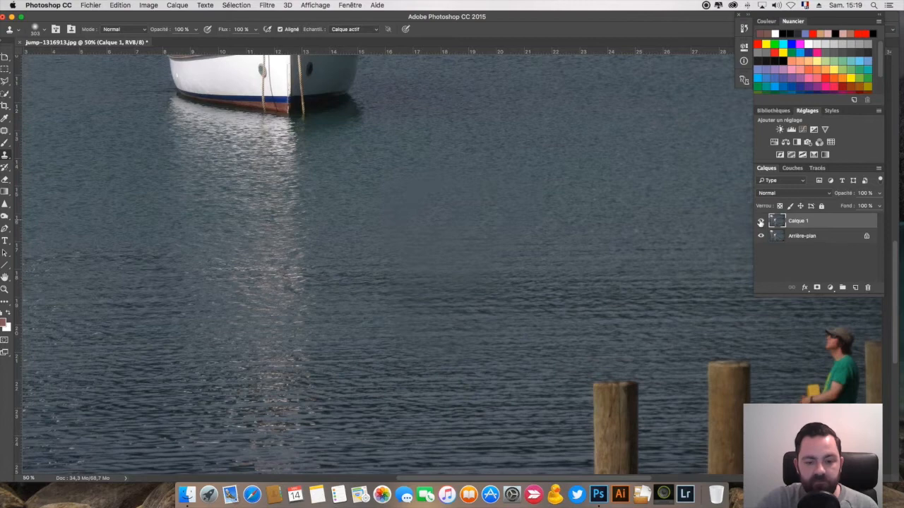
pyautogui.click(759, 222)
pyautogui.click(759, 222)
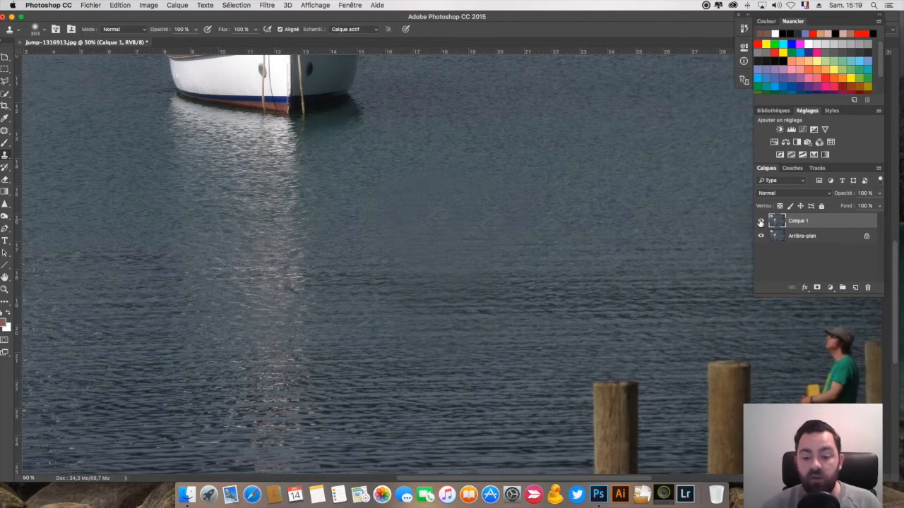
# - Clone water over the lower half of the wooden post nearest the open water, starting at the photo's bottom edge
pyautogui.scroll(-5, 600, 307)
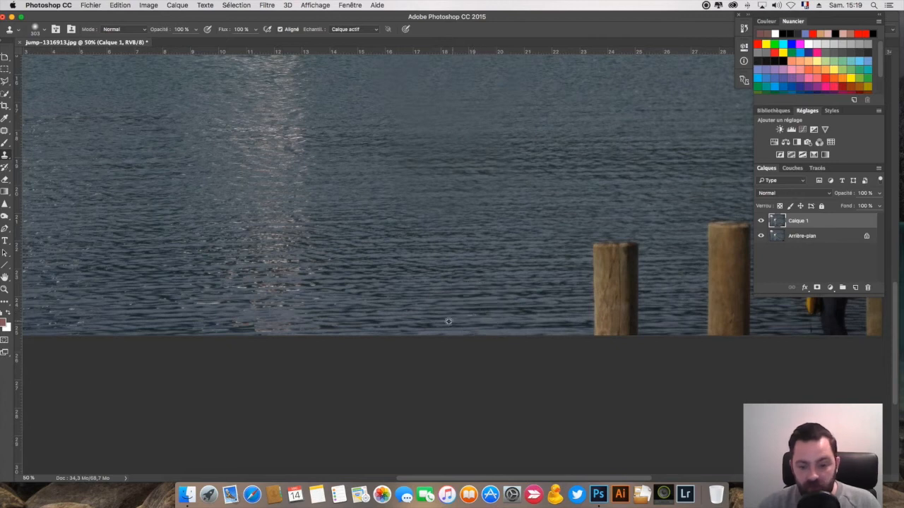
pyautogui.keyDown('alt'); pyautogui.click(420, 329); pyautogui.keyUp('alt')
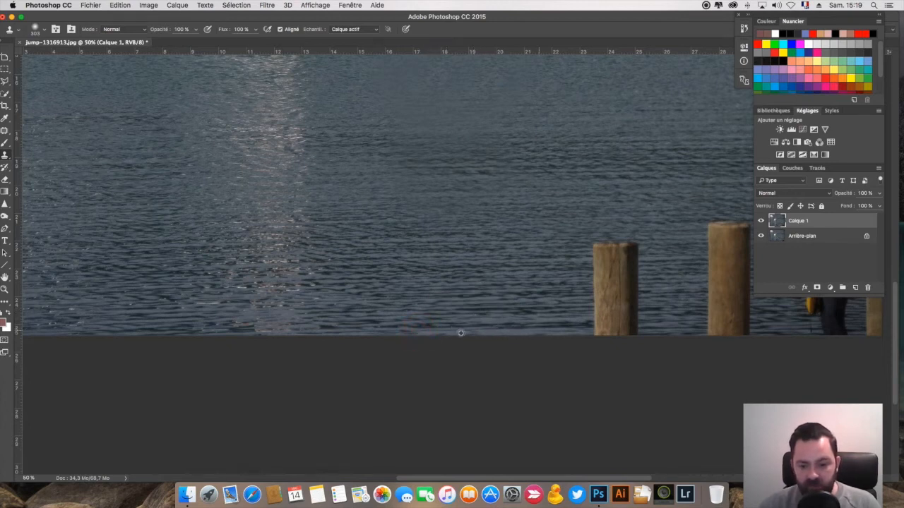
pyautogui.moveTo(592, 329); pyautogui.dragTo(631, 327)
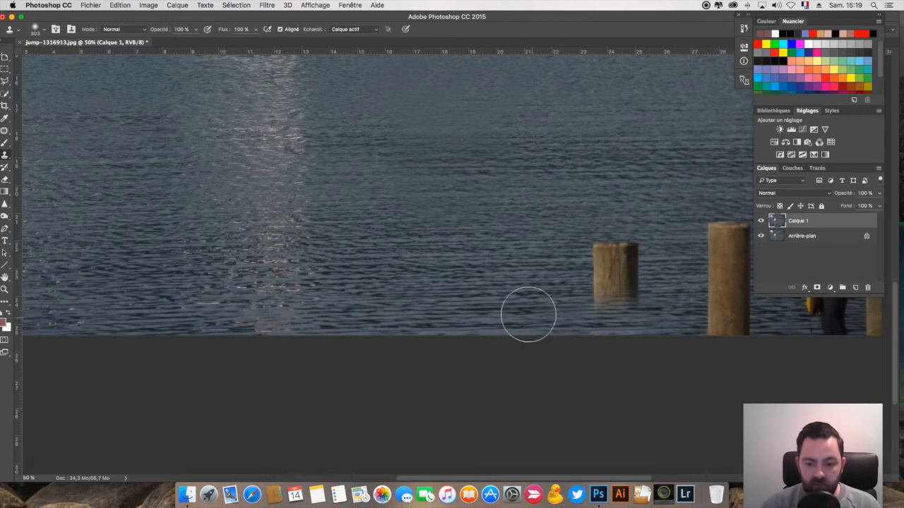
pyautogui.keyDown('alt'); pyautogui.click(503, 301); pyautogui.keyUp('alt')
pyautogui.click(610, 303)
pyautogui.click(602, 302)
pyautogui.click(631, 303)
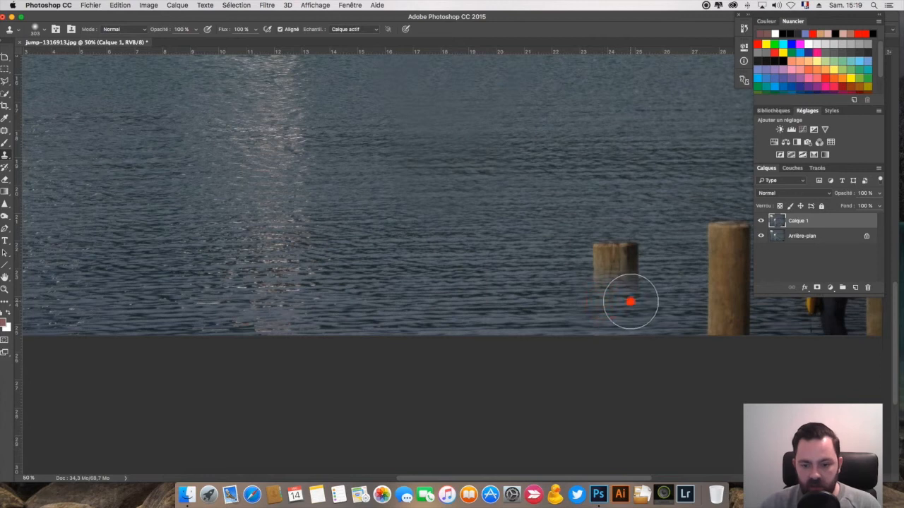
# - Clone nearby water over the remaining upper half of the short wooden post, including its top edge
pyautogui.keyDown('alt'); pyautogui.click(466, 279); pyautogui.keyUp('alt')
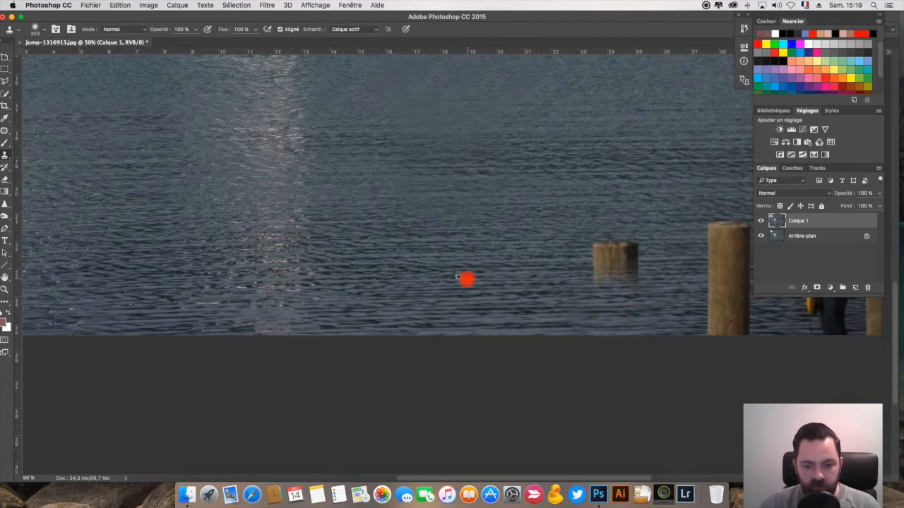
pyautogui.click(590, 276)
pyautogui.click(611, 274)
pyautogui.click(623, 272)
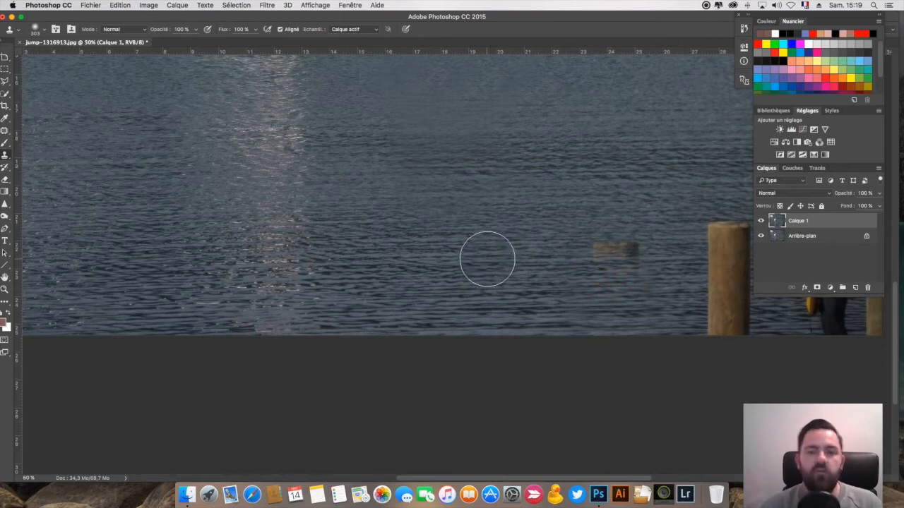
pyautogui.keyDown('alt'); pyautogui.click(535, 255); pyautogui.keyUp('alt')
pyautogui.click(591, 255)
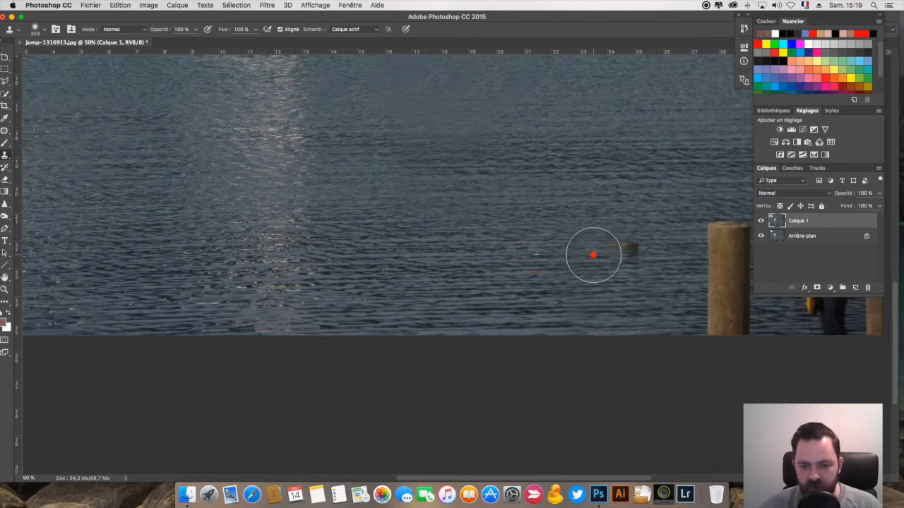
pyautogui.click(618, 255)
pyautogui.click(627, 256)
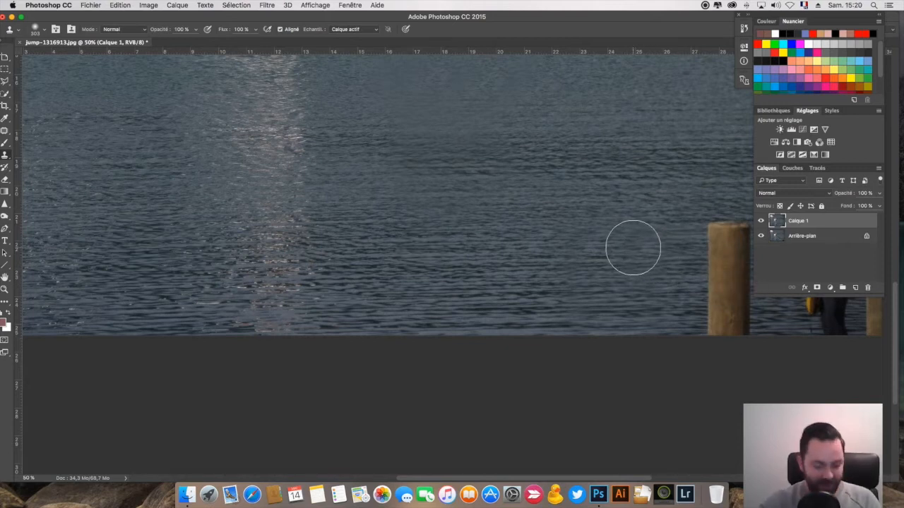
# - Compare the finished retouching with the original photo at 33.33% zoom by repeatedly hiding and showing Calque 1
pyautogui.press('space')
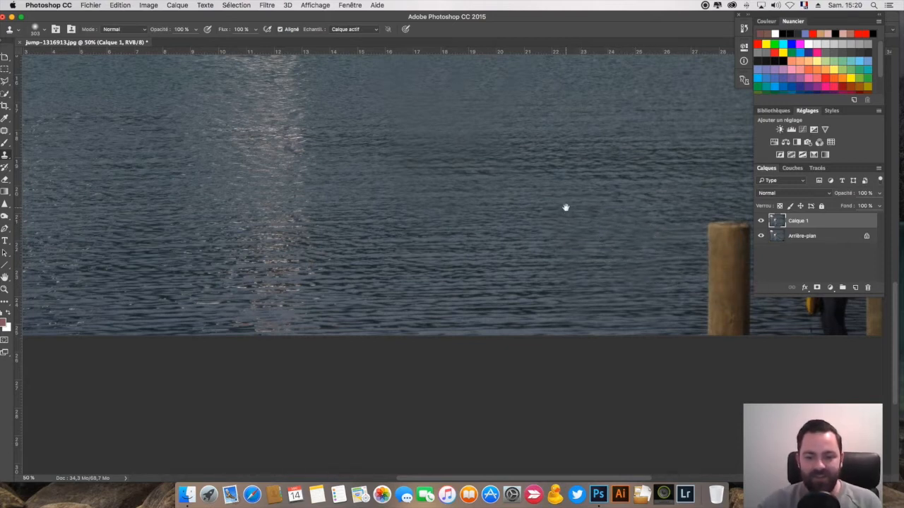
pyautogui.moveTo(565, 208); pyautogui.dragTo(565, 244)
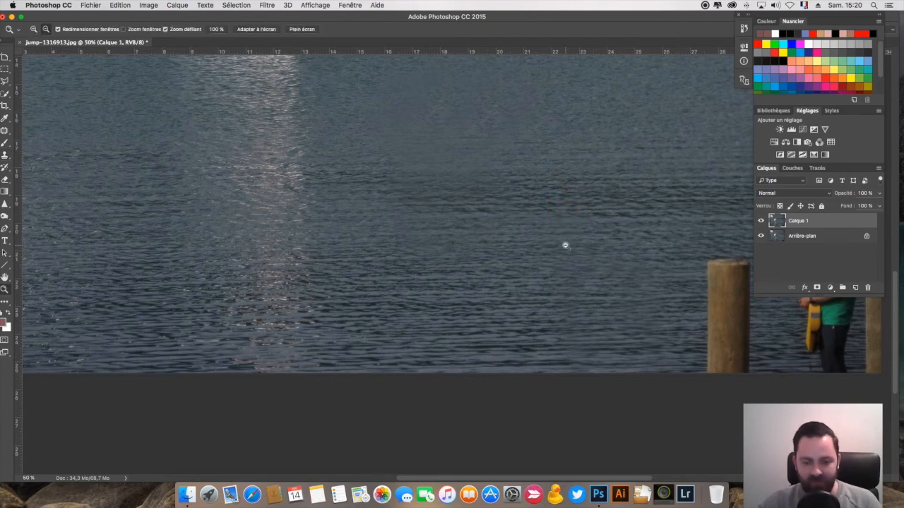
pyautogui.keyDown('alt'); pyautogui.click(565, 245); pyautogui.keyUp('alt')
pyautogui.moveTo(546, 200); pyautogui.dragTo(540, 225)
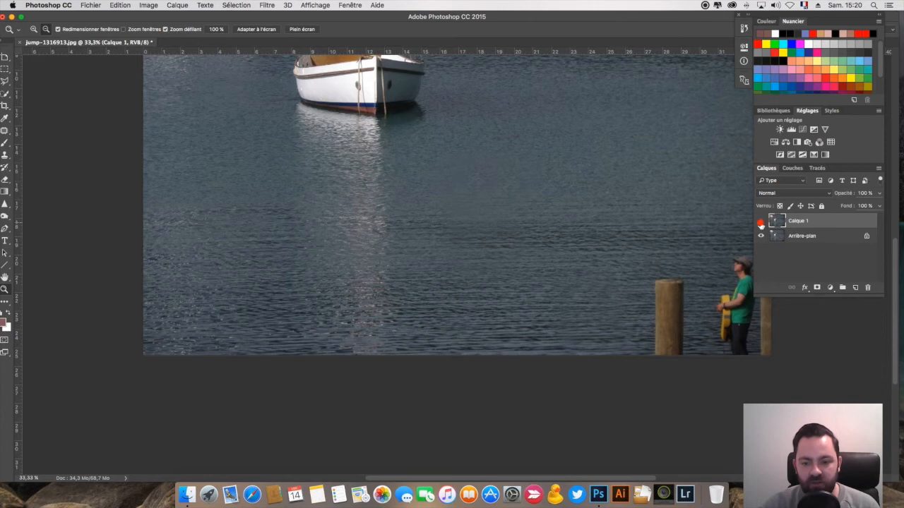
pyautogui.click(761, 222)
pyautogui.click(760, 222)
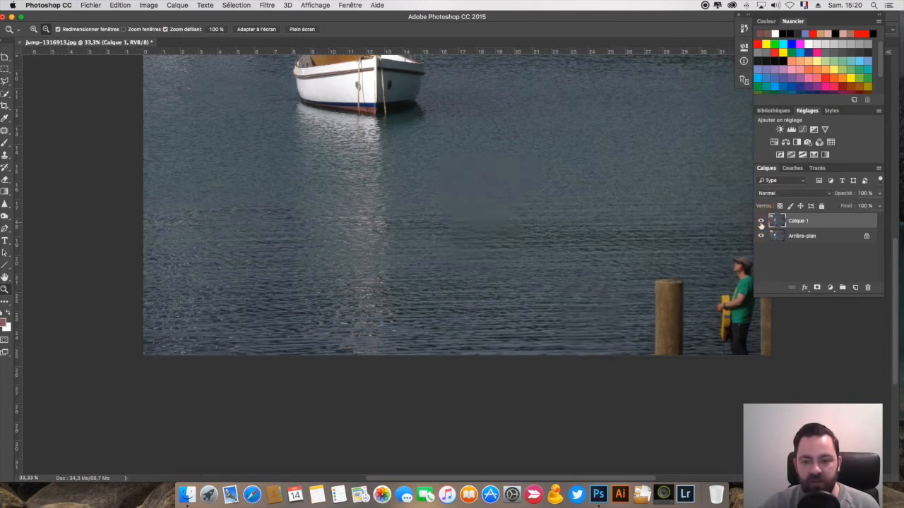
pyautogui.click(761, 222)
pyautogui.click(761, 222)
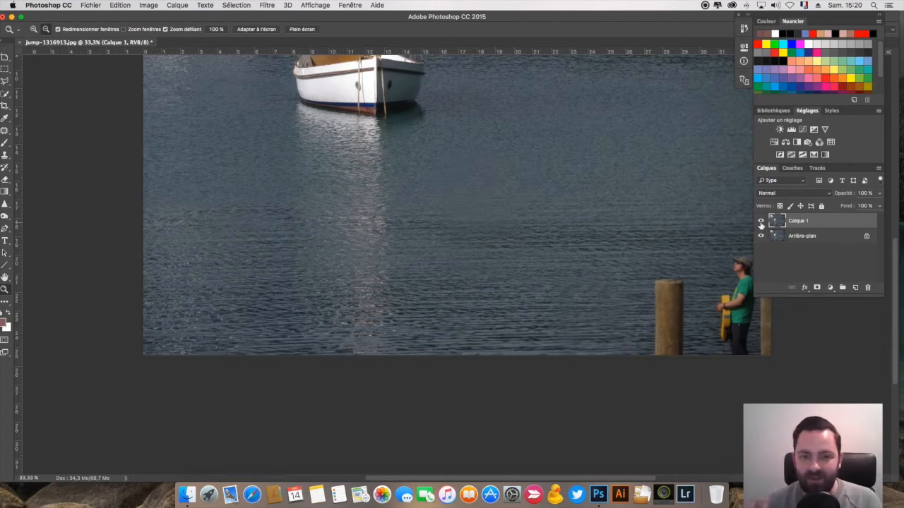
pyautogui.click(761, 222)
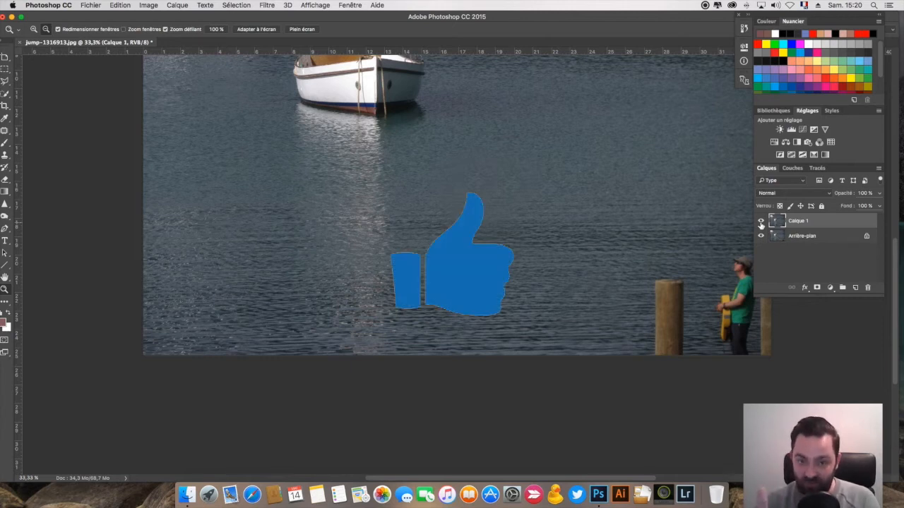
pyautogui.click(761, 223)
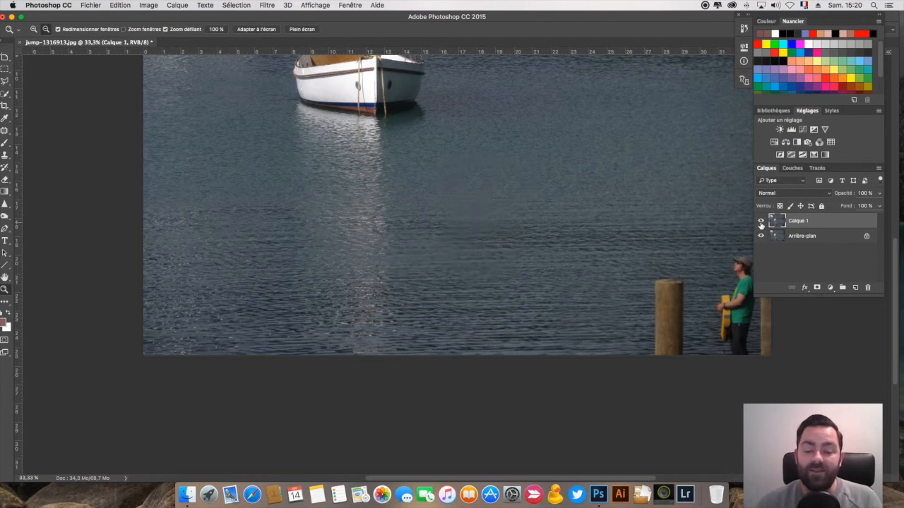